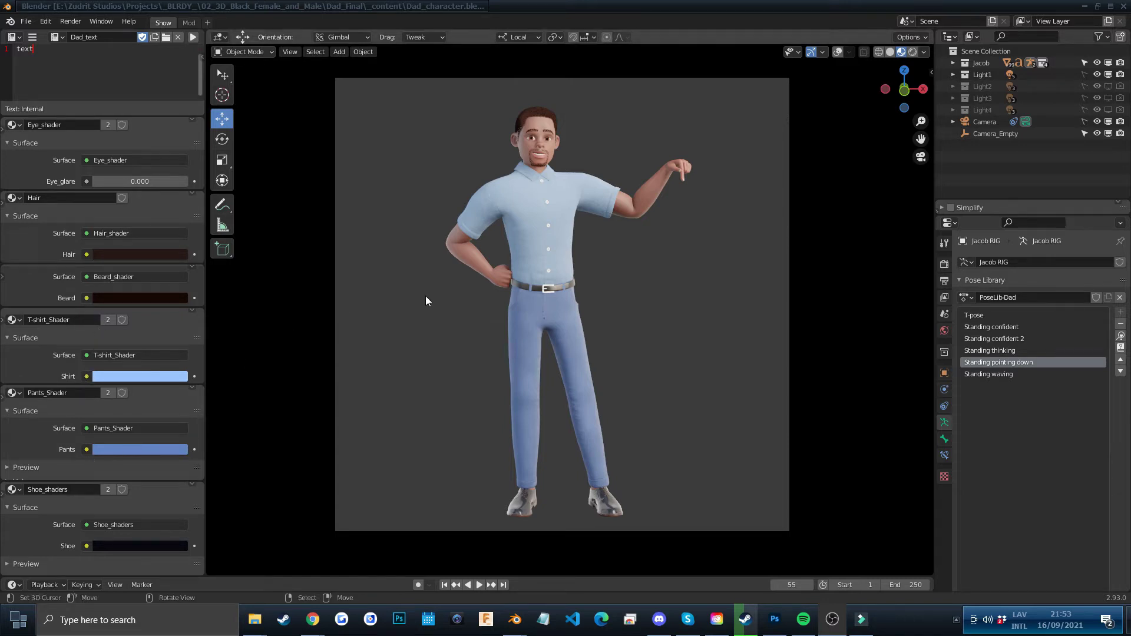
scroll(538, 261, "up", 1)
scroll(569, 177, "up", 4)
Recolour the character's hair and beard from dark brown to golden yellow
mouse_move(582, 218)
middle_mouse_down("shift")
mouse_move(664, 271)
mouse_move(634, 368)
middle_mouse_up("shift")
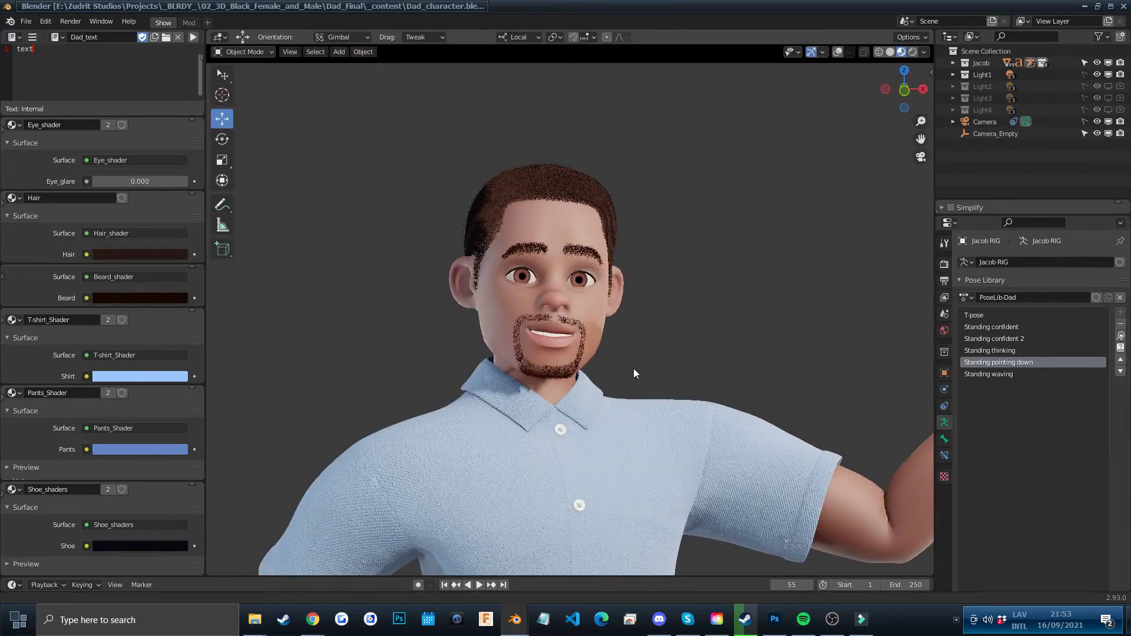
left_click(119, 254)
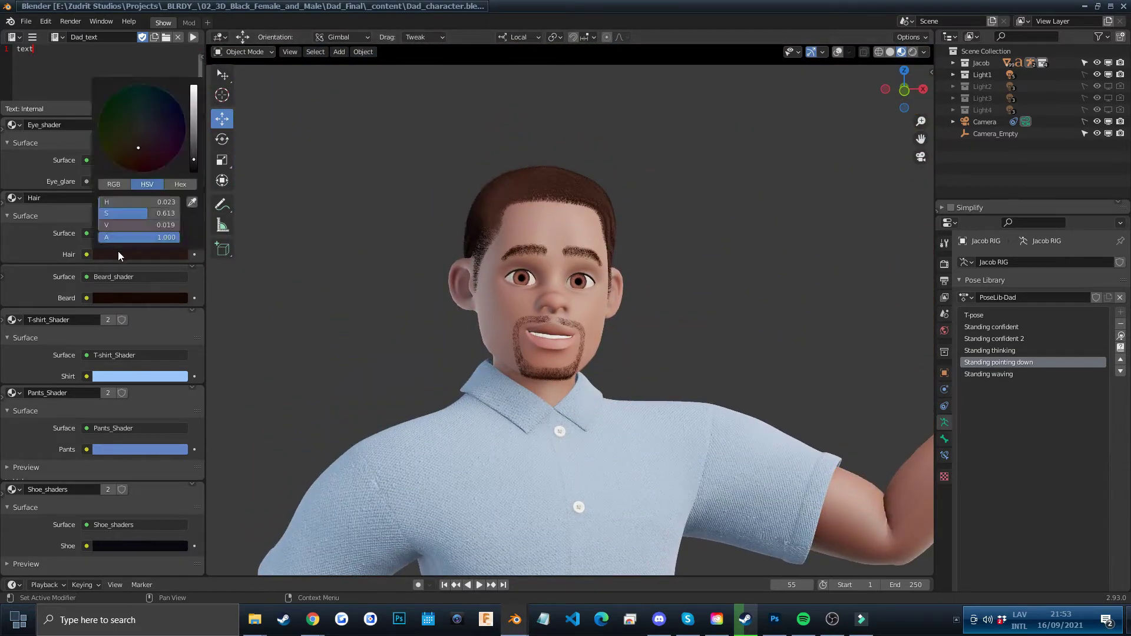
mouse_move(194, 160)
left_mouse_down()
mouse_move(194, 133)
mouse_move(129, 119)
mouse_move(120, 130)
left_mouse_up()
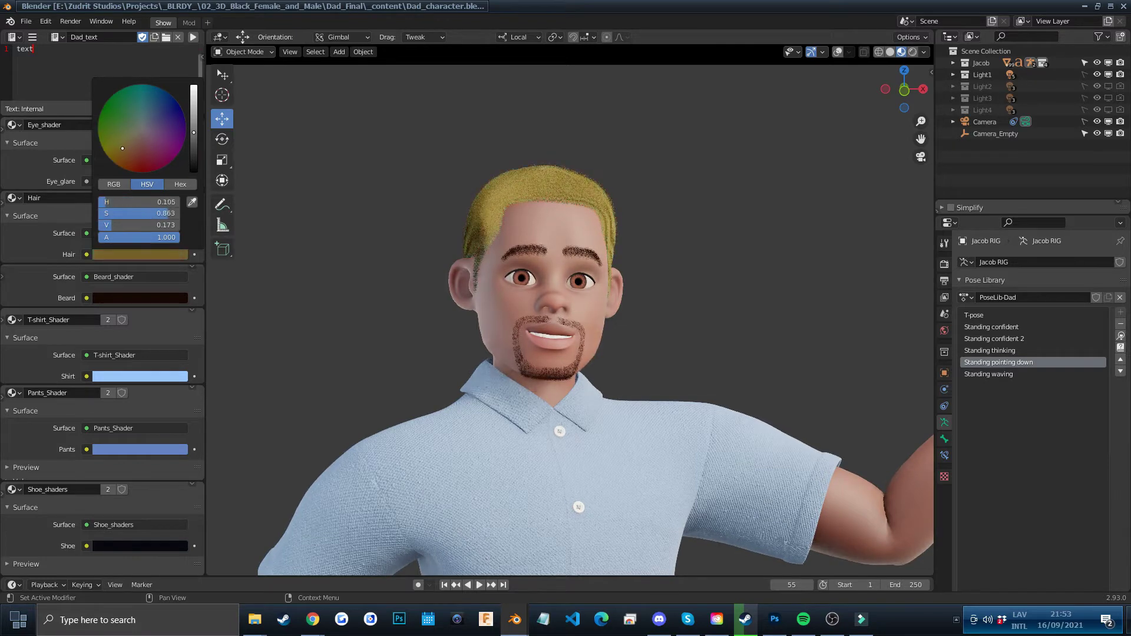
left_click_drag(120, 131, 119, 142)
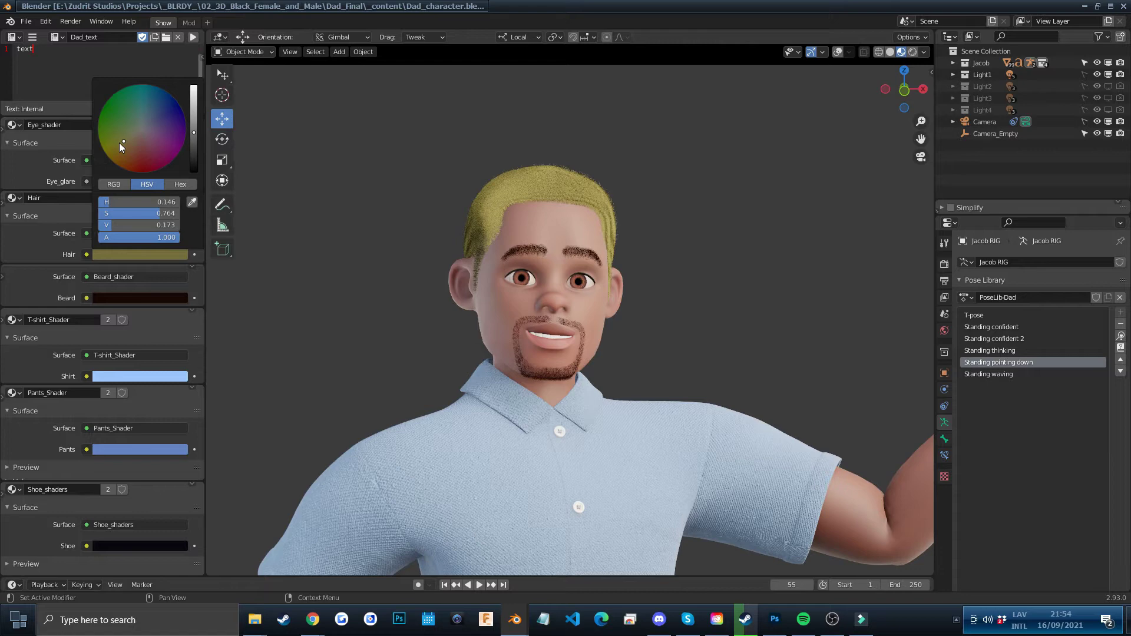
left_click(138, 298)
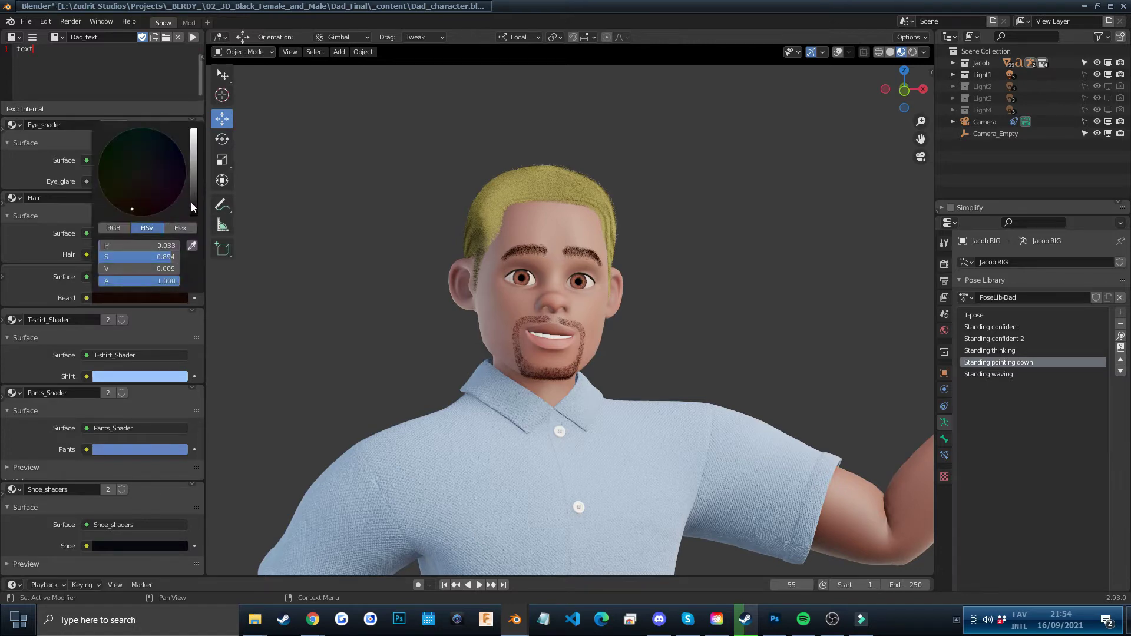
mouse_move(192, 203)
left_mouse_down()
mouse_move(194, 184)
mouse_move(117, 178)
mouse_move(120, 191)
left_mouse_up()
scroll(121, 192, "up", 3)
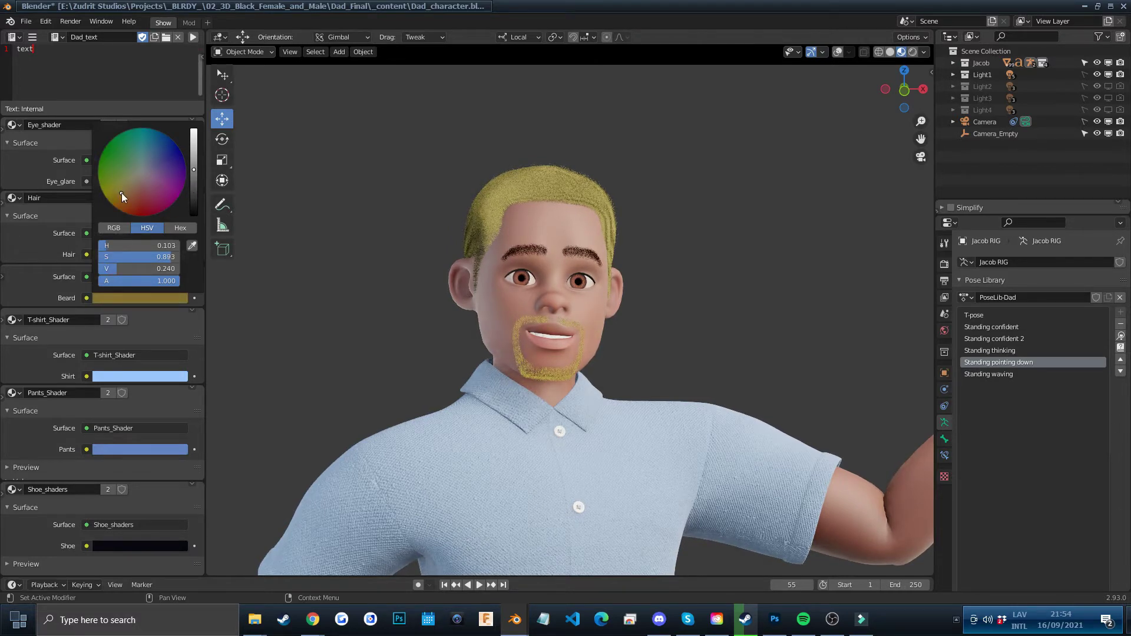
scroll(472, 366, "down", 5)
scroll(563, 362, "down", 2)
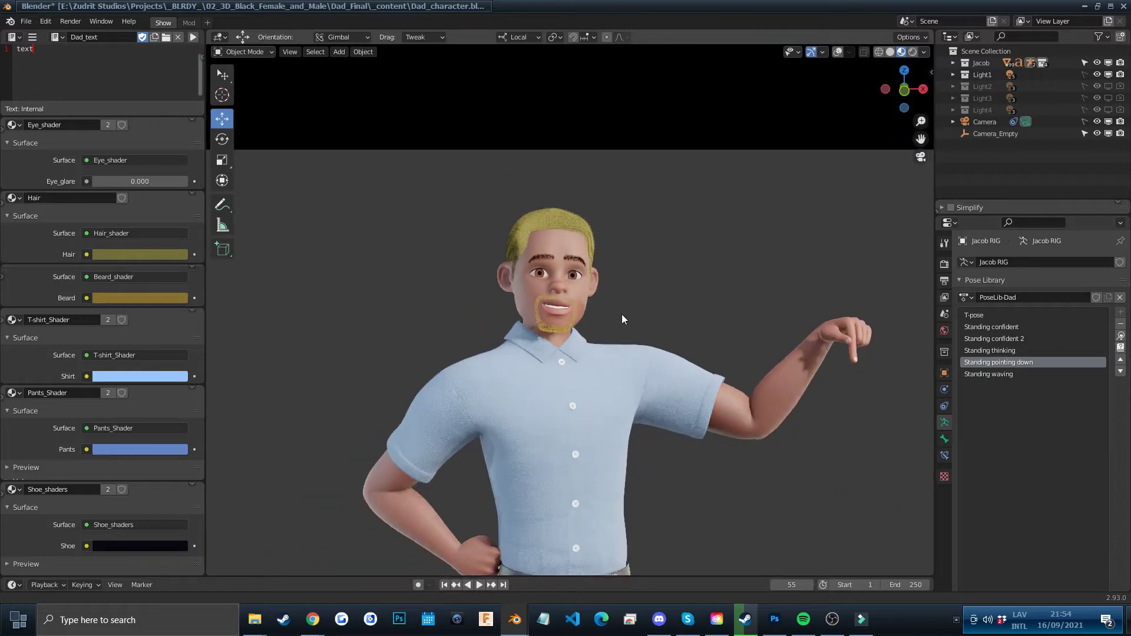
Make the shirt pink and the trousers magenta
middle_click_drag(621, 314, 612, 239, "shift")
left_click(130, 374)
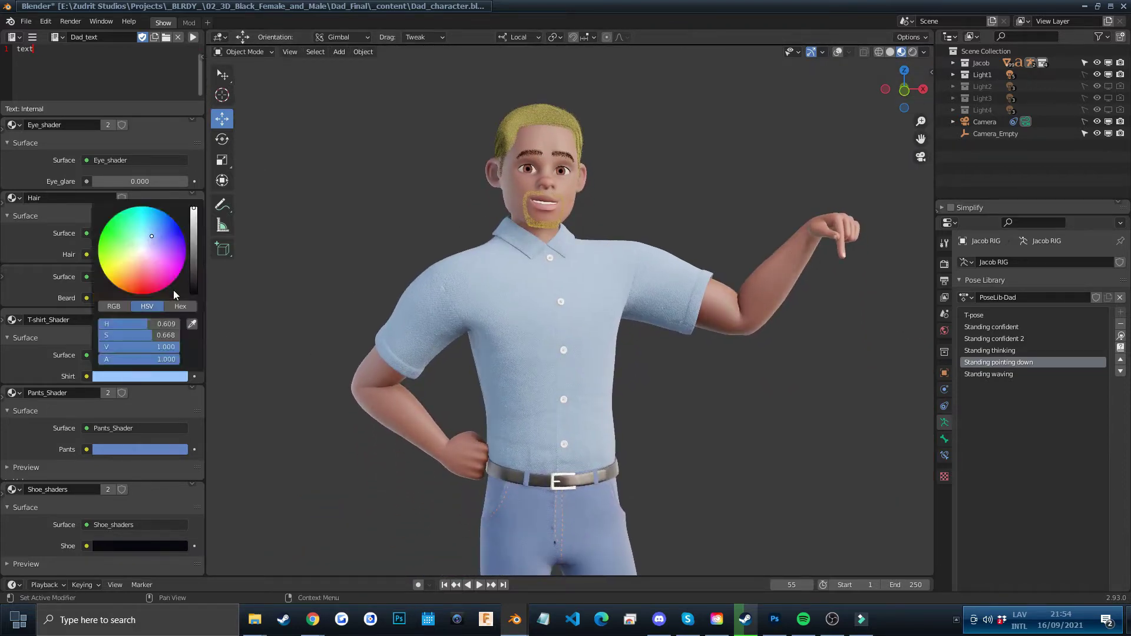
left_click_drag(152, 236, 156, 256)
key("KP_0")
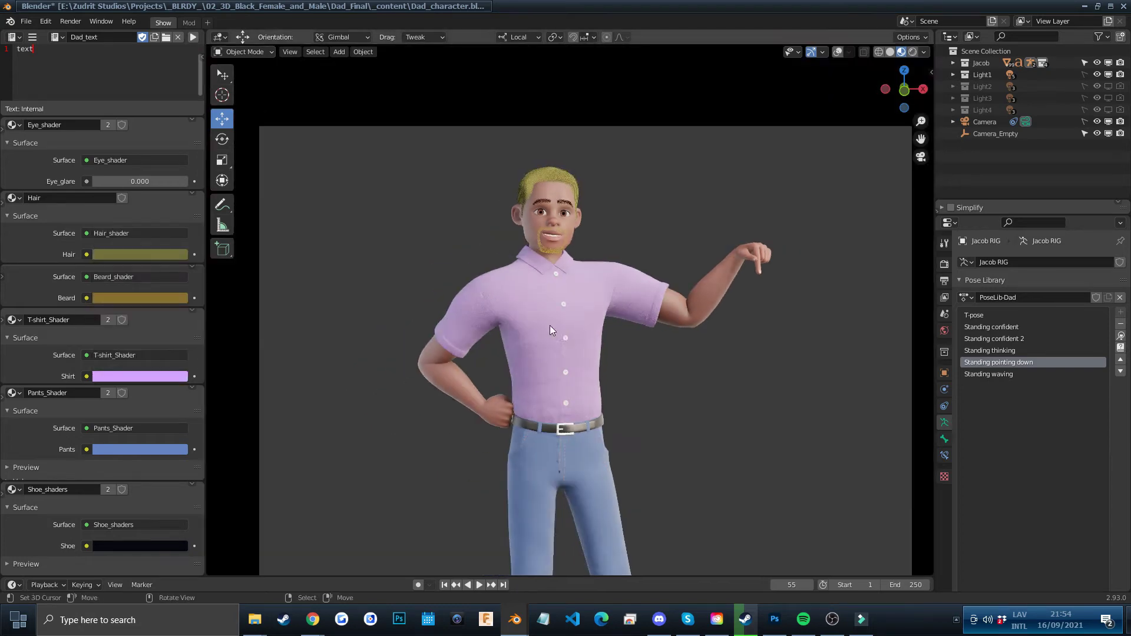
middle_click_drag(604, 365, 597, 133, "shift")
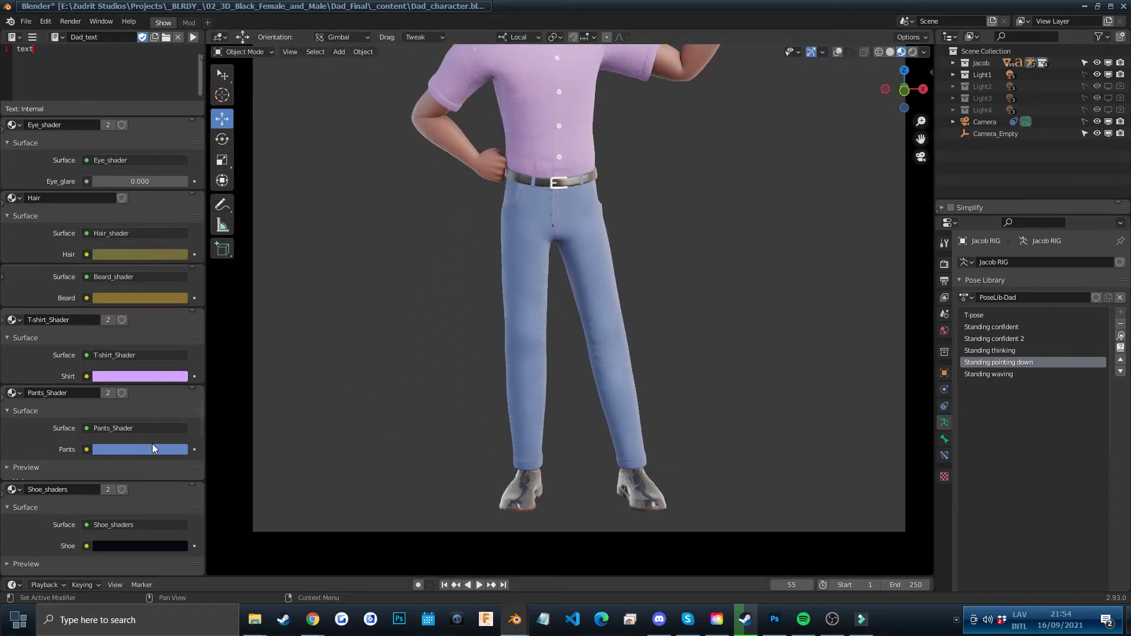
left_click(152, 443)
left_click_drag(174, 323, 166, 336)
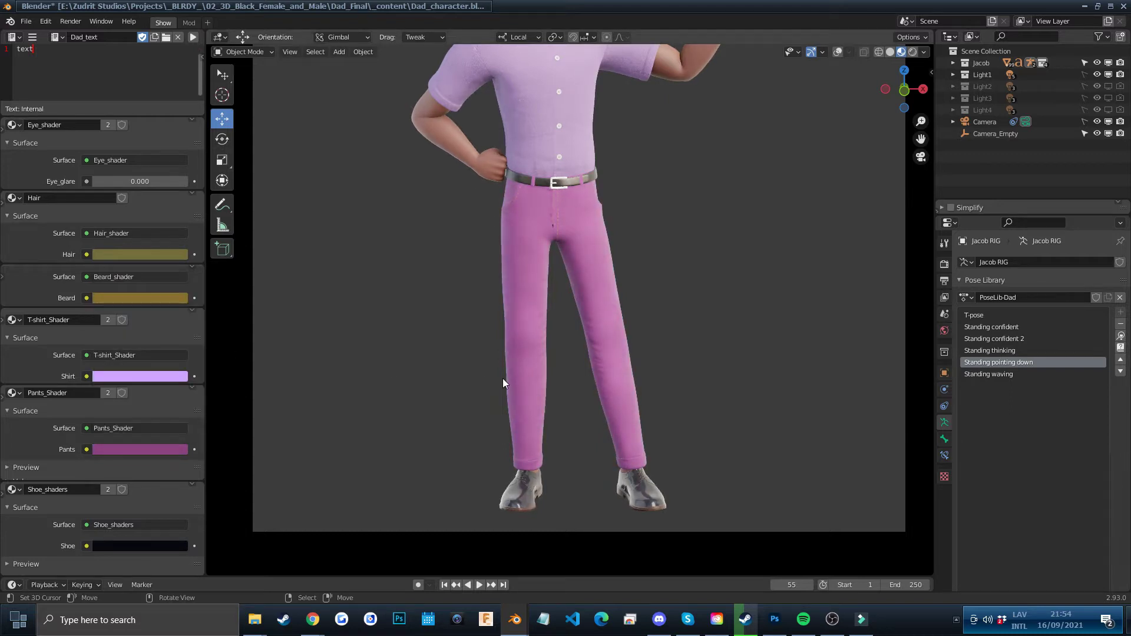
Lighten the shoe colour to dark grey
left_click(152, 545)
left_click_drag(192, 452, 194, 433)
left_click(145, 422)
left_click(442, 379)
key("ctrl+KP_0")
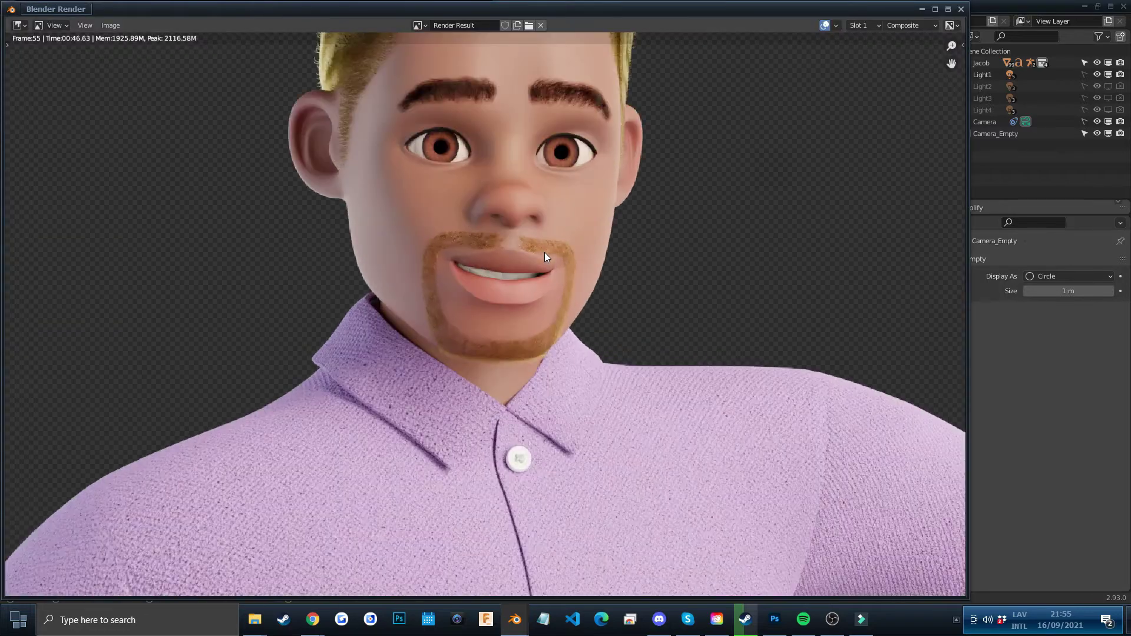
scroll(544, 256, "up", 3)
Pan around the head-and-shoulders render to inspect the blond-haired face
mouse_move(571, 230)
middle_mouse_down()
mouse_move(542, 398)
mouse_move(594, 368)
mouse_move(603, 333)
middle_mouse_up()
scroll(541, 398, "up", 2)
scroll(541, 399, "down", 3)
scroll(541, 384, "down", 1)
scroll(595, 369, "down", 2)
scroll(567, 262, "up", 2)
scroll(546, 254, "up", 2)
scroll(587, 185, "down", 3)
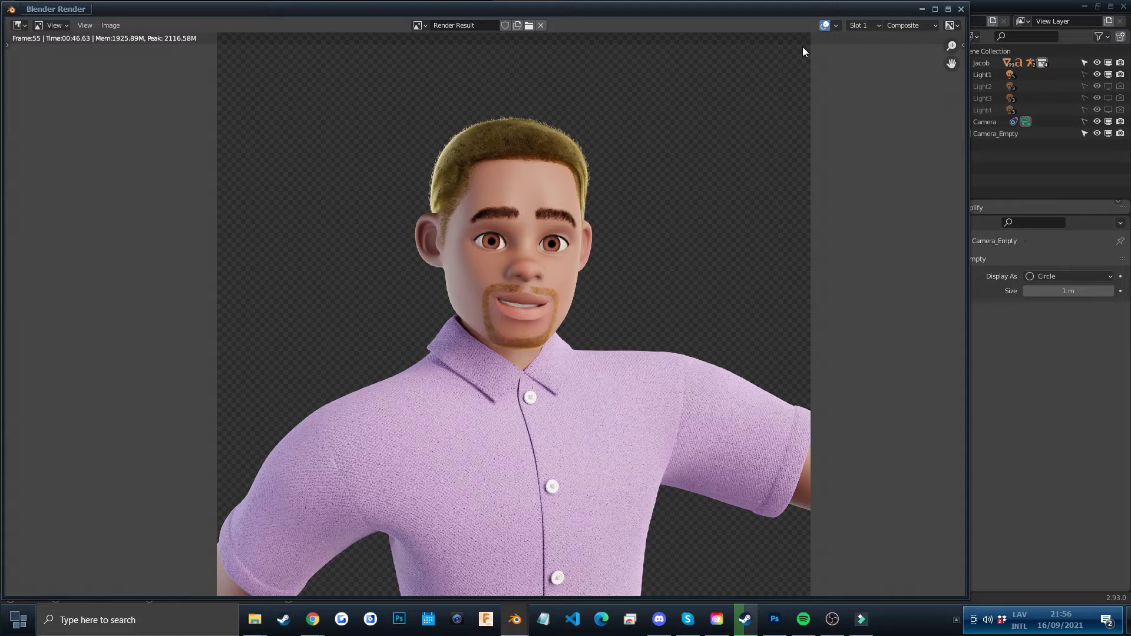
Set Eye_glare to 1.75, render the close-up and inspect the glare in the eyes
left_click(961, 9)
left_click(166, 184)
type("1")
type(".76")
key("Return")
scroll(555, 207, "up", 3)
scroll(497, 139, "up", 2)
scroll(527, 152, "down", 1)
scroll(532, 190, "down", 3)
left_click(70, 22)
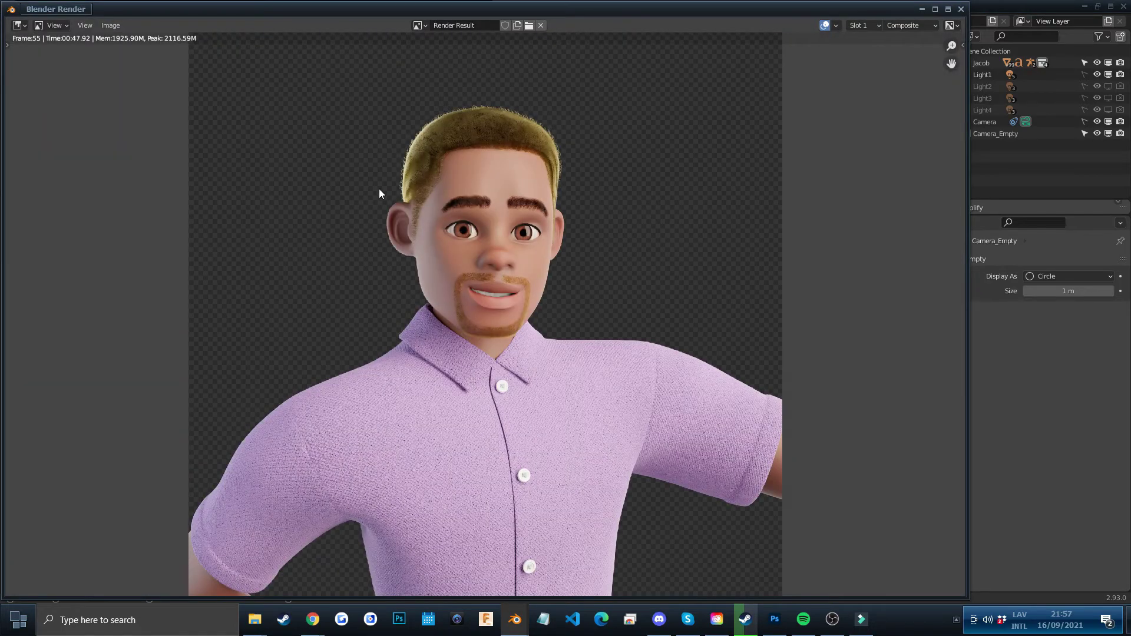
scroll(461, 210, "up", 1)
scroll(555, 226, "up", 6)
mouse_move(557, 265)
middle_mouse_down()
mouse_move(544, 302)
mouse_move(573, 254)
middle_mouse_up()
scroll(516, 197, "down", 6)
scroll(564, 306, "down", 2)
scroll(574, 255, "up", 1)
scroll(571, 257, "down", 1)
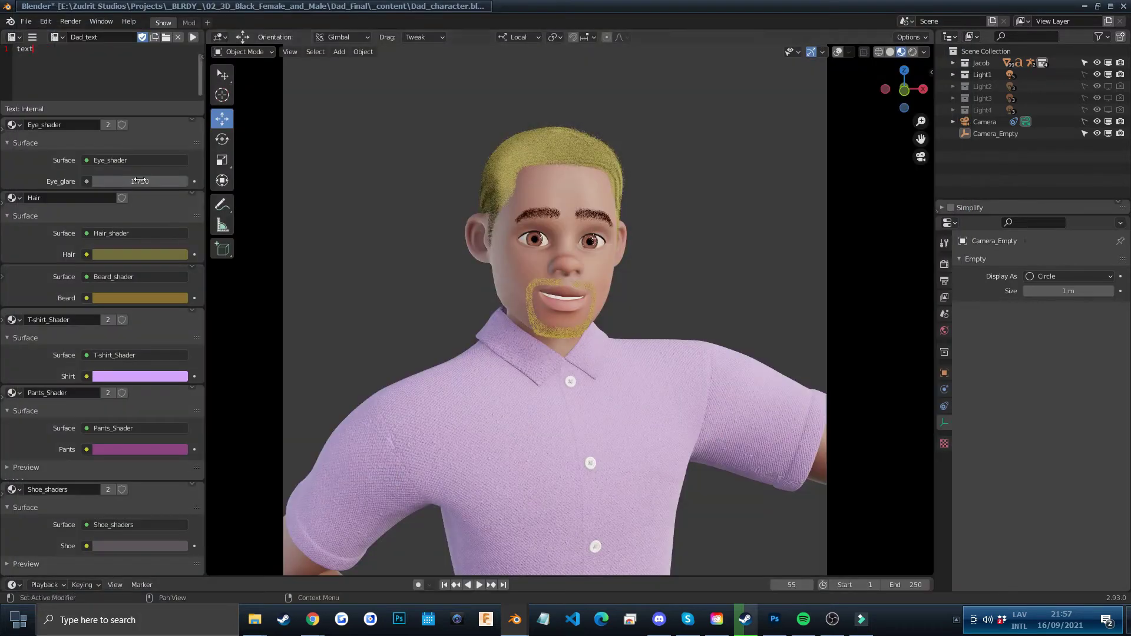
left_click(139, 182)
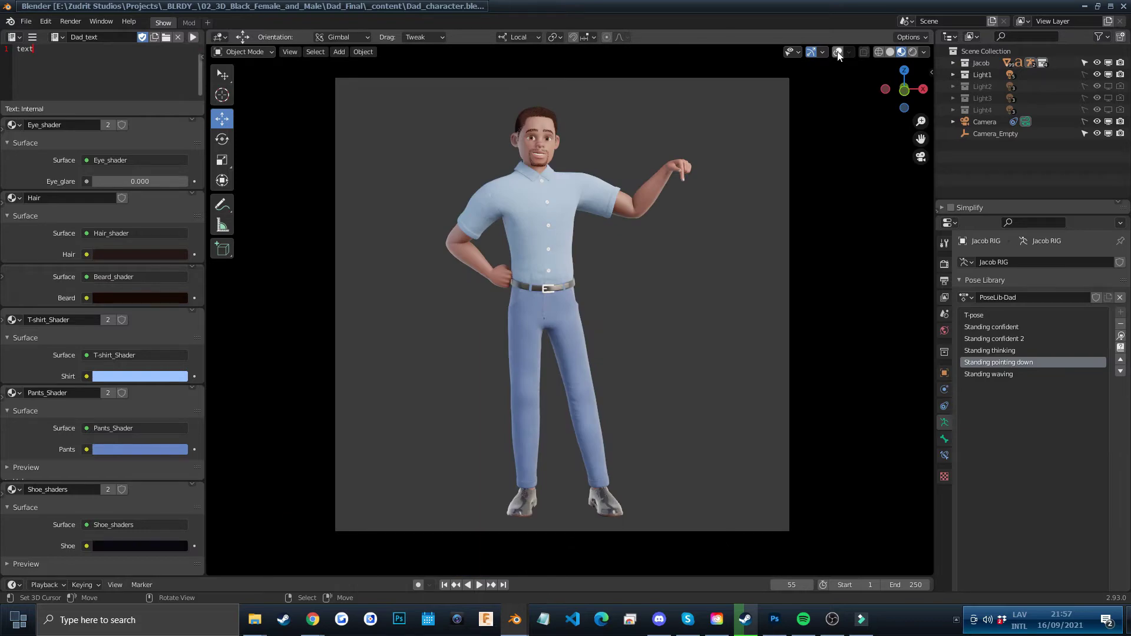
Show the rig overlays and apply the T-pose from the pose library to the whole rig
left_click(838, 55)
key("a")
left_click(973, 316)
key("n")
left_click(810, 297)
Load and run Jacob_rig_ui.py to add rig layer controls, then return to Dad_text
left_click(58, 38)
left_click(79, 66)
left_click(192, 37)
left_click(57, 37)
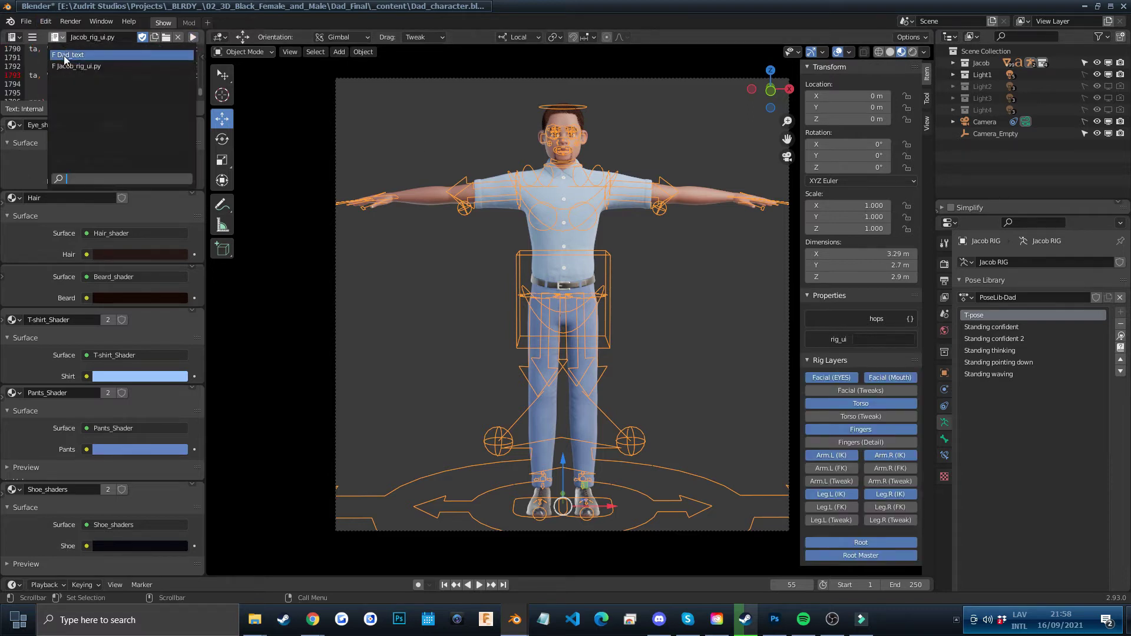
left_click(71, 56)
middle_click_drag(796, 355, 742, 376, "shift")
Enable the Fingers (Detail) controls and switch the rig into Pose Mode
left_click(615, 307)
left_click(540, 288)
left_click(841, 442)
left_click(843, 446)
left_click(844, 450)
key("ctrl+Tab")
left_click(551, 358)
left_click(943, 280)
With scene simplification on, raise Jacob's left foot control so he stands on one leg
left_click(968, 456)
scroll(604, 268, "up", 1)
scroll(592, 265, "down", 1)
scroll(563, 278, "up", 1)
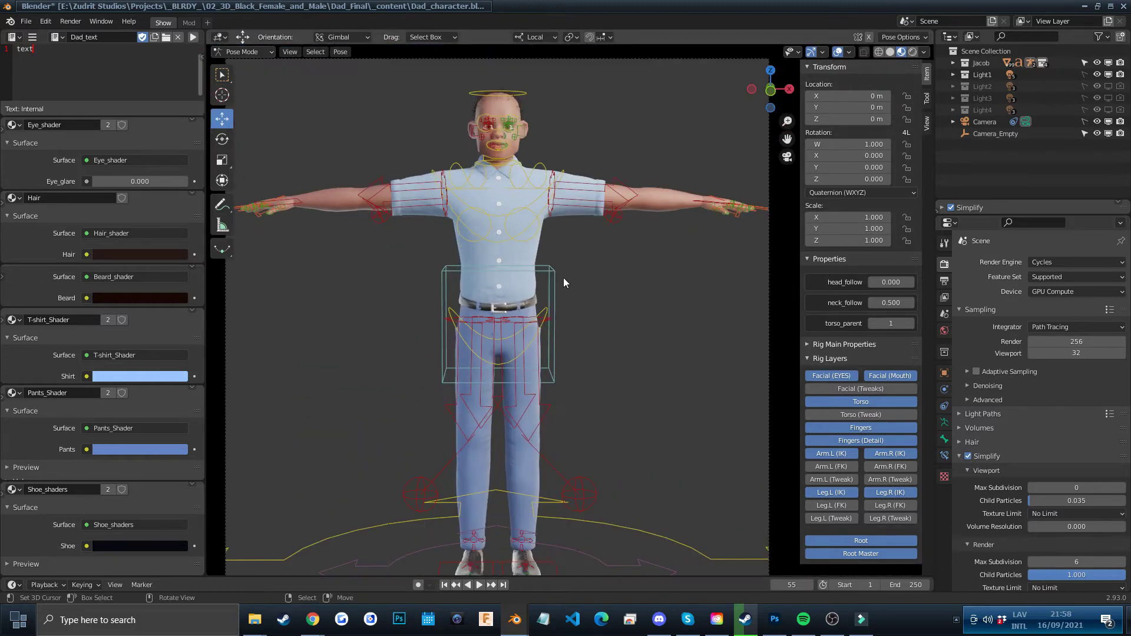
scroll(558, 276, "down", 1)
scroll(553, 273, "down", 1)
key("g")
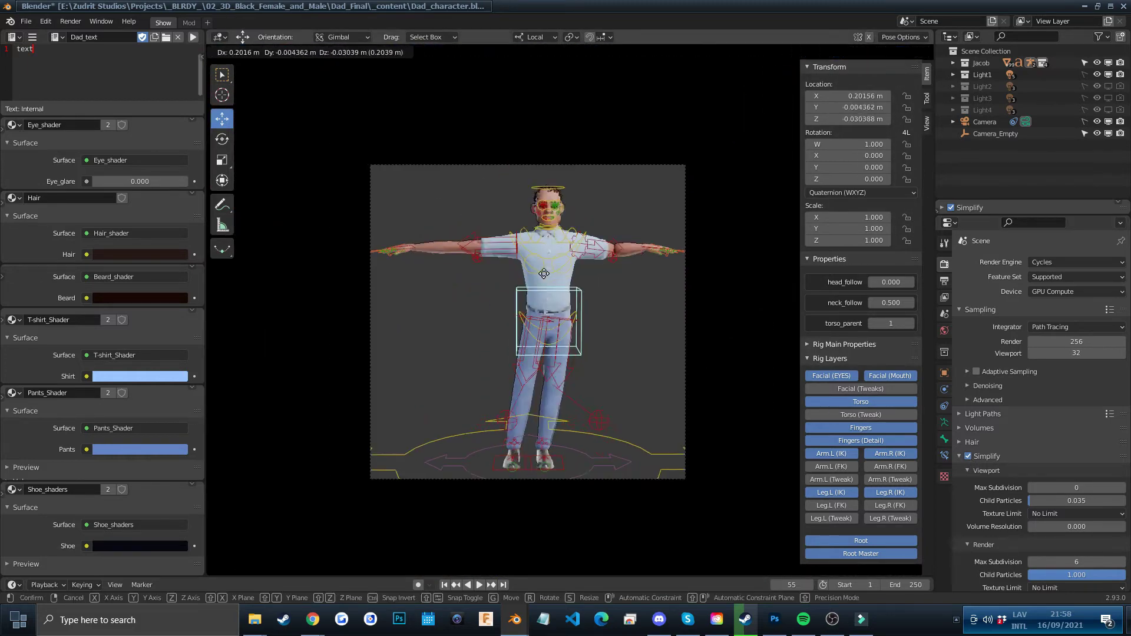
key("Escape")
mouse_move(564, 357)
middle_mouse_down()
mouse_move(533, 394)
mouse_move(547, 432)
middle_mouse_up()
left_click(575, 468)
key("g")
left_click(513, 406)
scroll(625, 403, "up", 4)
scroll(620, 404, "up", 1)
Adjust the left foot again, turn simplification off and return to Object Mode
key("g")
left_click(660, 380)
scroll(660, 371, "down", 5)
key("KP_0")
left_click(537, 232)
left_click(969, 456)
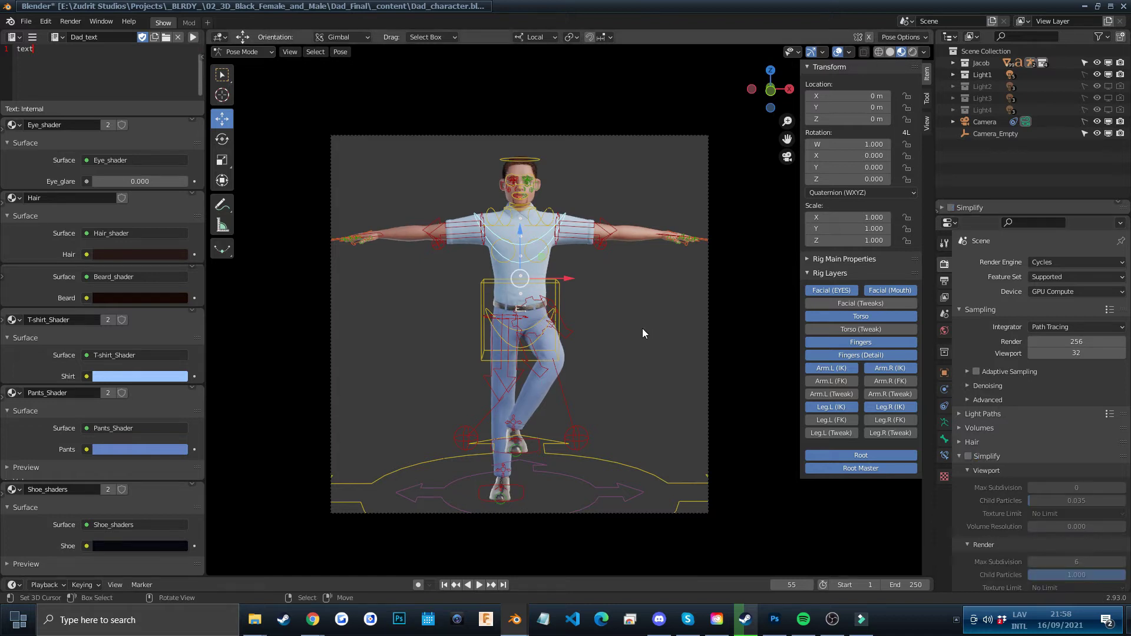
key("ctrl+Tab")
key("4")
Apply the Standing confident and Standing confident 2 library poses with rig overlays hidden
left_click(945, 423)
left_click(998, 328)
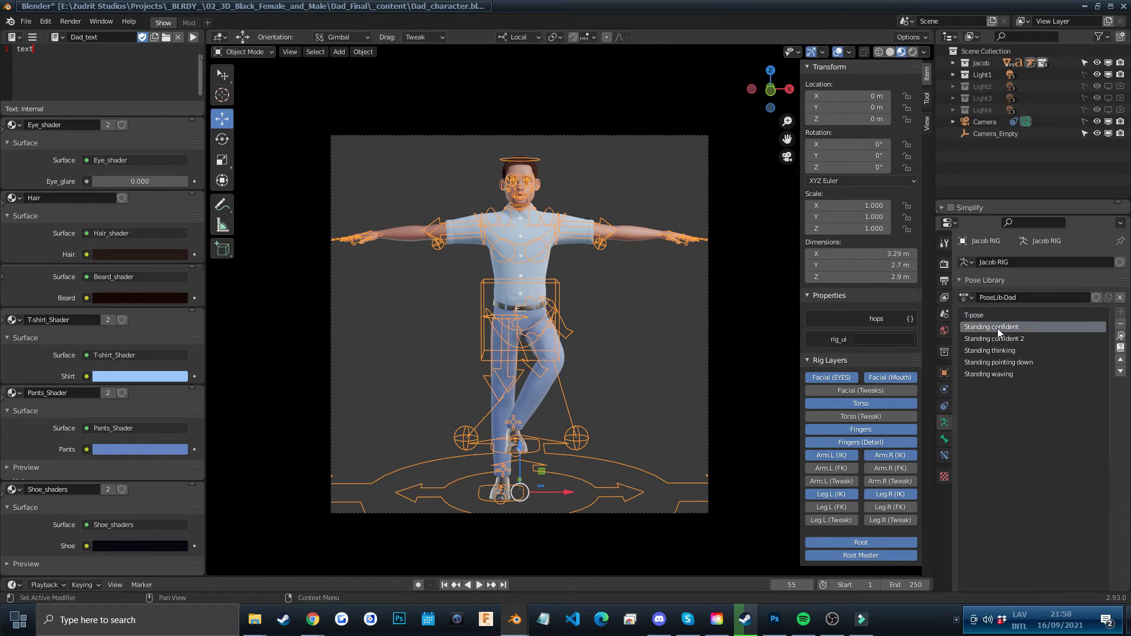
left_click(1121, 336)
left_click(837, 53)
left_click(1065, 340)
left_click(1120, 336)
Cycle through the Standing thinking, Standing pointing down and Standing waving poses
left_click(971, 350)
scroll(529, 208, "up", 5)
scroll(510, 209, "up", 2)
middle_click_drag(510, 204, 595, 453, "shift")
scroll(584, 392, "up", 1)
scroll(585, 381, "up", 3)
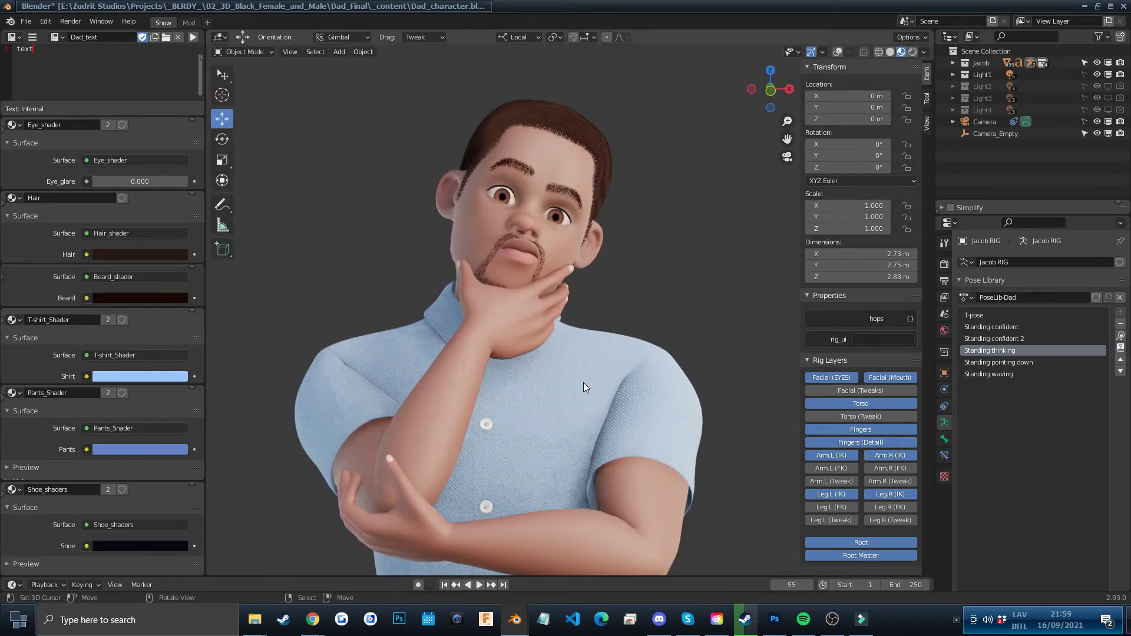
key("KP_0")
scroll(558, 282, "up", 2)
scroll(559, 294, "down", 2)
left_click(1008, 362)
scroll(477, 209, "up", 1)
left_click(1000, 373)
scroll(614, 295, "down", 1)
key("n")
scroll(629, 310, "up", 2)
scroll(630, 310, "down", 1)
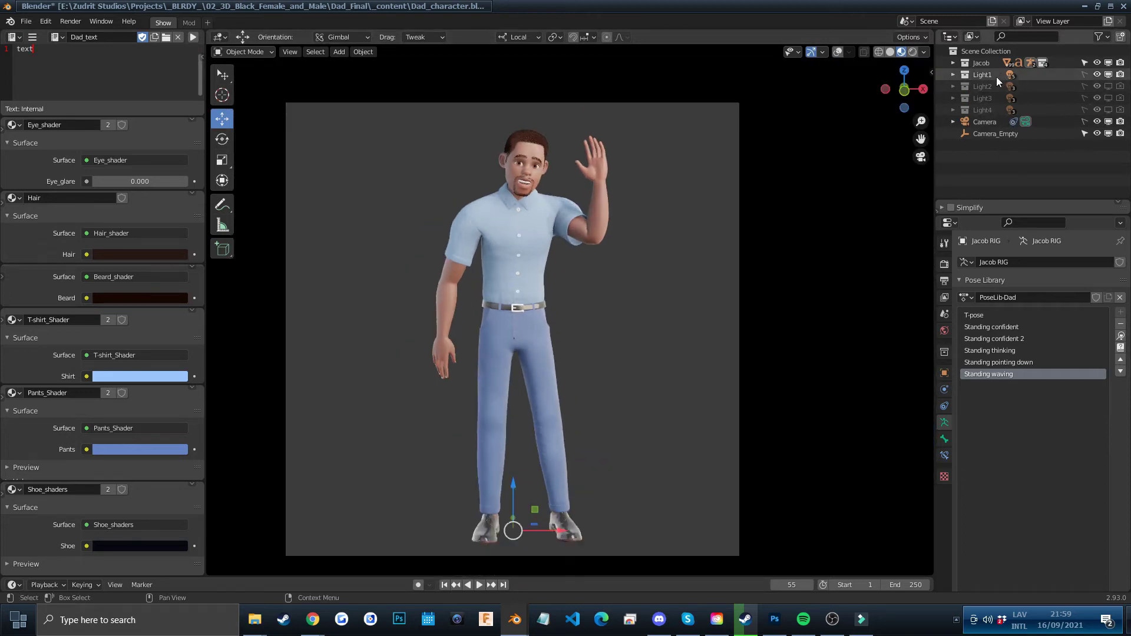
Enable Light4 for viewport and render, and exclude Light1 from rendering
left_click(1108, 110)
left_click(1120, 109)
left_click(1119, 75)
left_click(1051, 110)
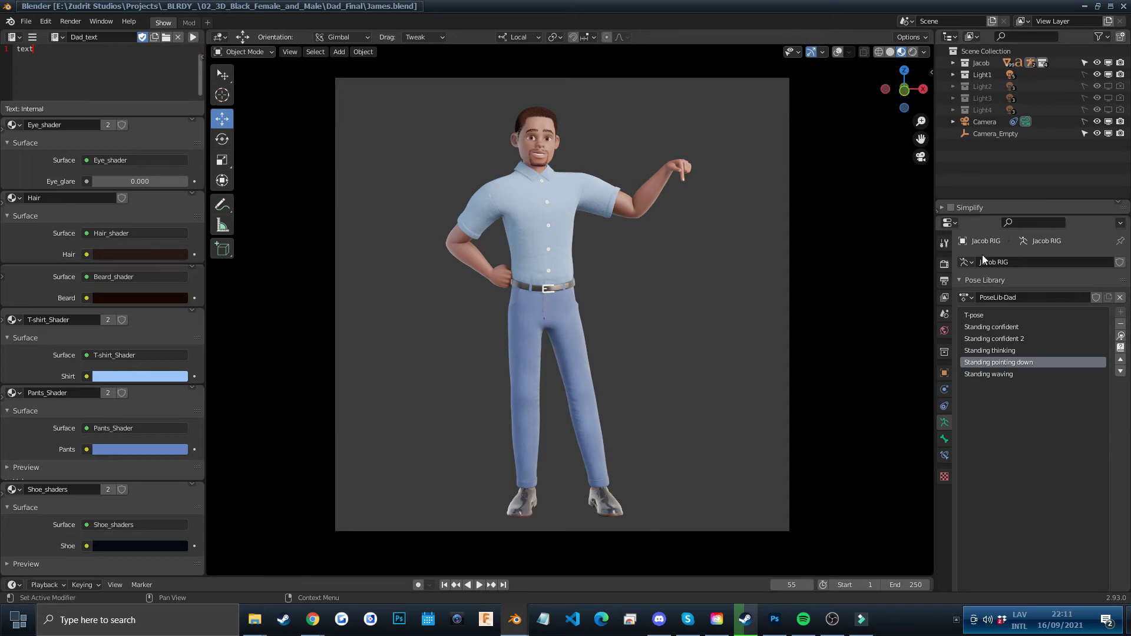
Render the pointing-down pose as a 1600 × 1600 pixel image
left_click(944, 265)
left_click(69, 21)
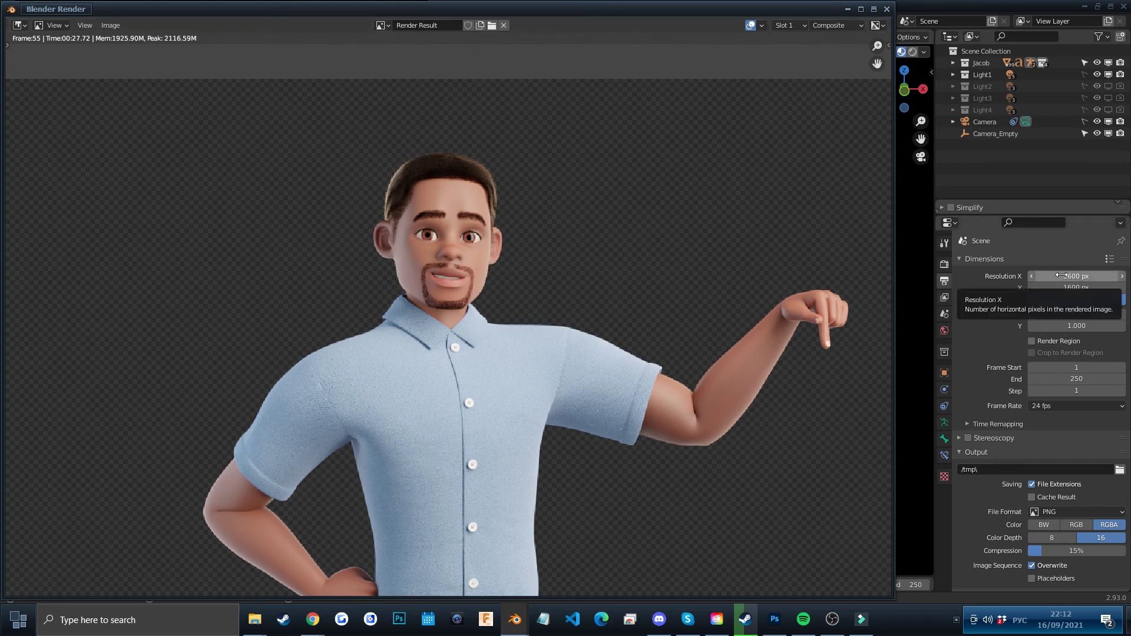
scroll(654, 346, "down", 2)
scroll(620, 379, "down", 1)
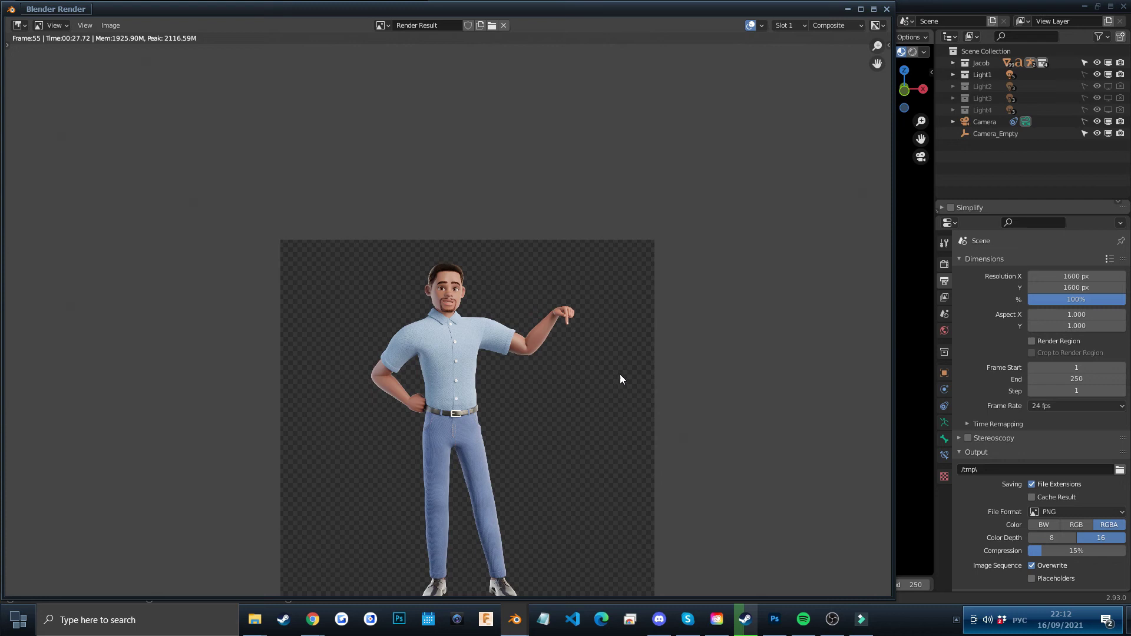
scroll(483, 264, "up", 1)
scroll(483, 264, "up", 1)
scroll(484, 263, "down", 1)
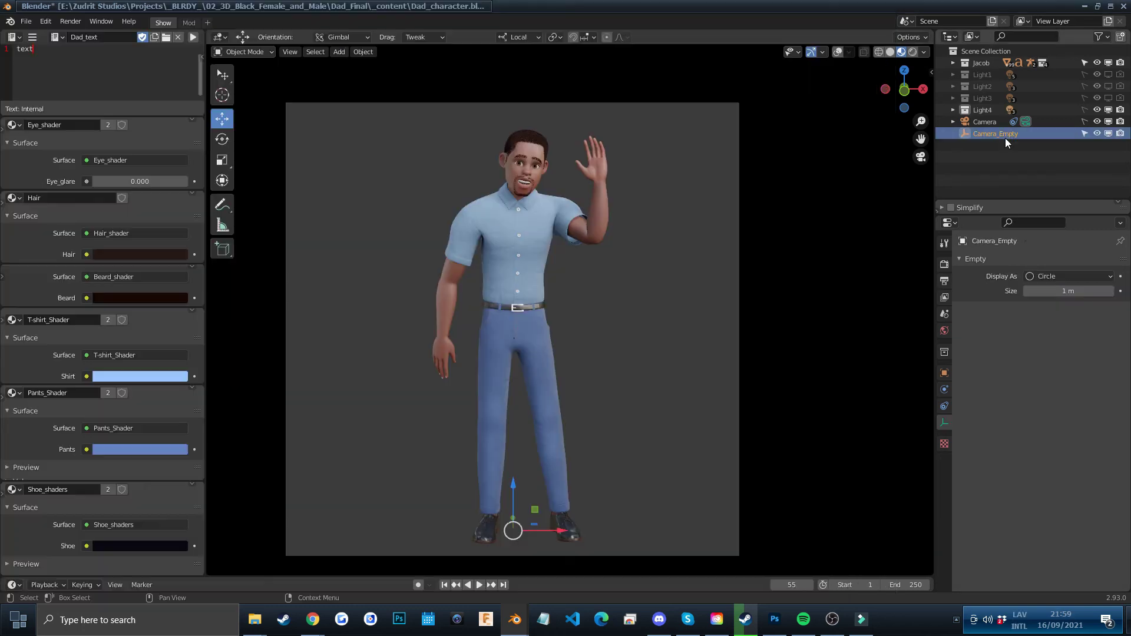
Reset the camera empty's Z rotation to 0
key("n")
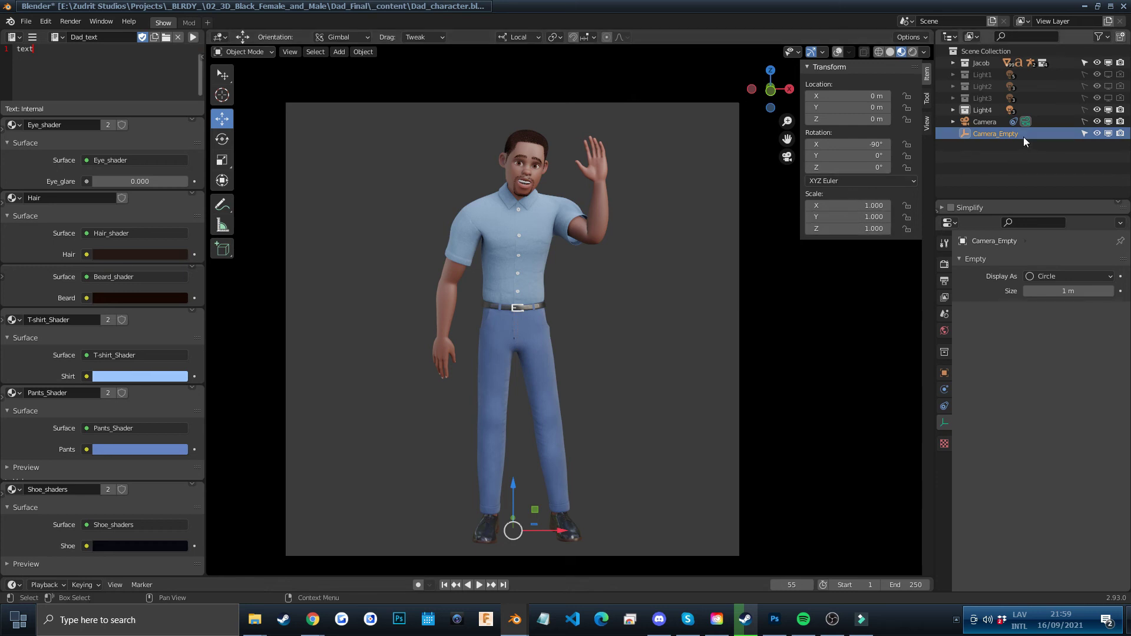
mouse_move(847, 167)
left_mouse_down()
mouse_move(893, 168)
mouse_move(834, 168)
left_mouse_up()
left_click(835, 168)
type("0")
key("Return")
key("g")
right_click(601, 263)
Scale the camera empty down and move it to Jacob's face and waving hand
key("s")
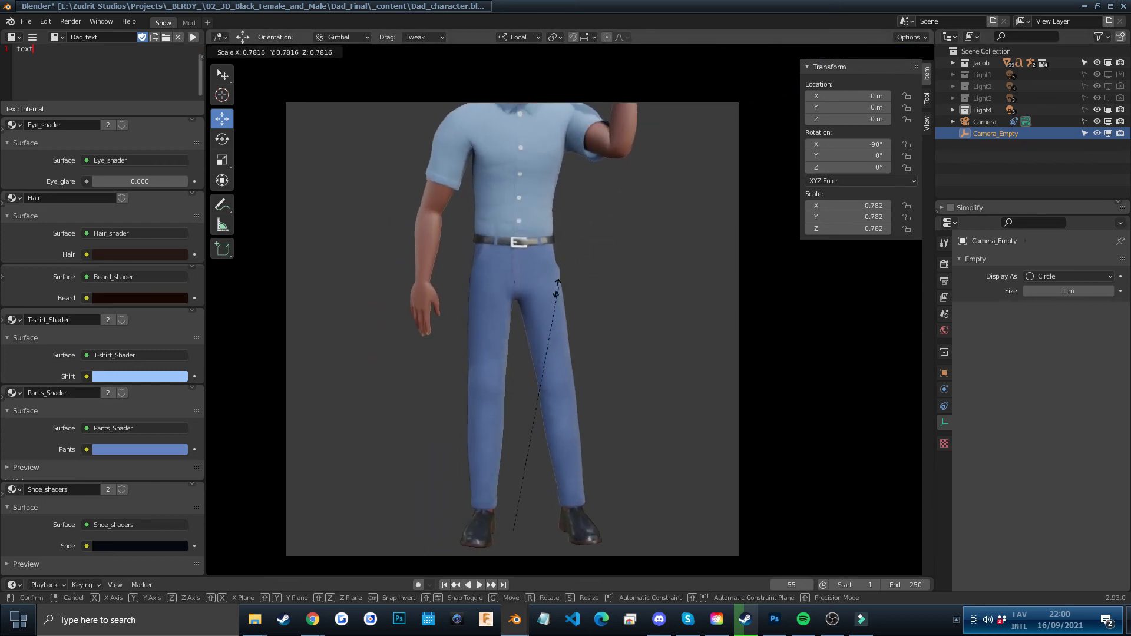
left_click(511, 331)
key("g")
left_click(604, 72)
key("s")
left_click(607, 183)
key("g")
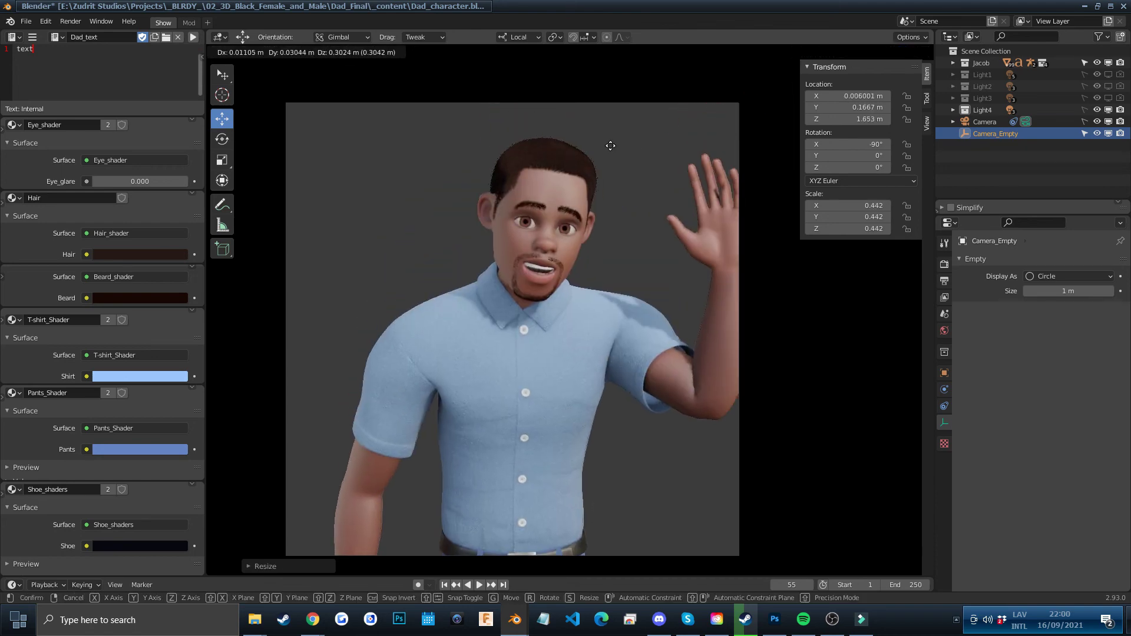
left_click(613, 144)
key("s")
left_click(516, 298)
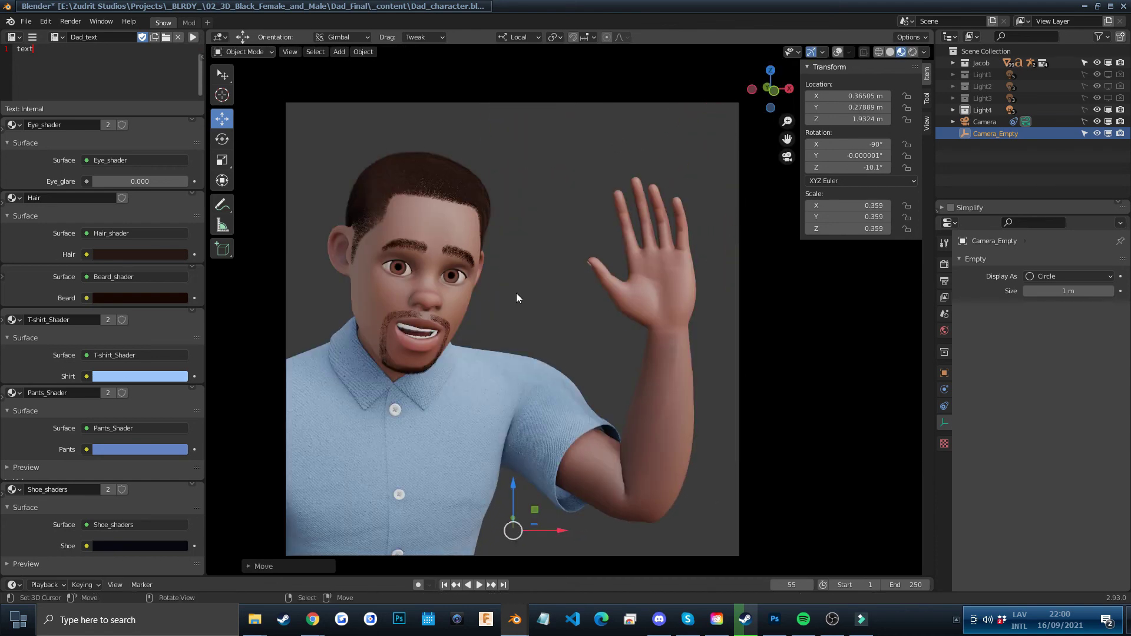